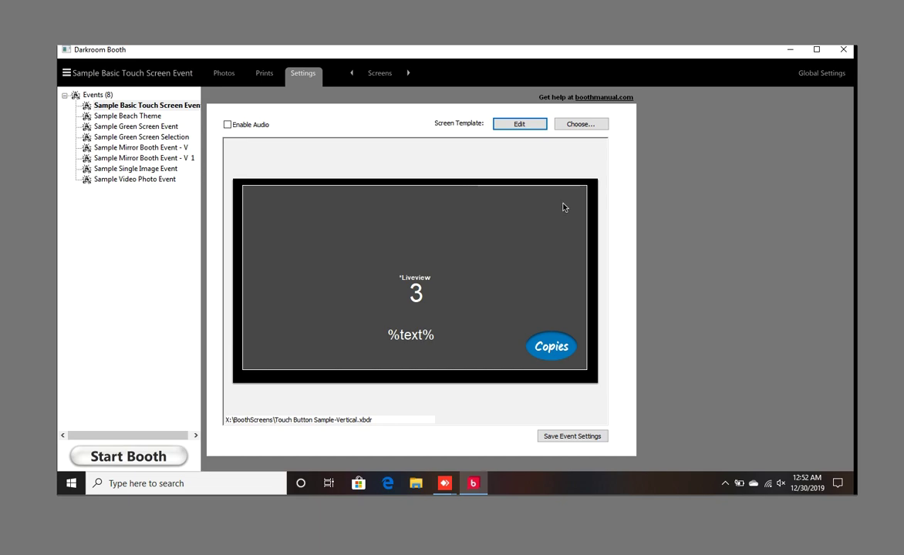
- On Device Control, delete the Attract Mode video action and the During Startup Start Session command
{"action": "left_click", "coordinate": [378, 77]}
{"action": "left_click", "coordinate": [411, 339]}
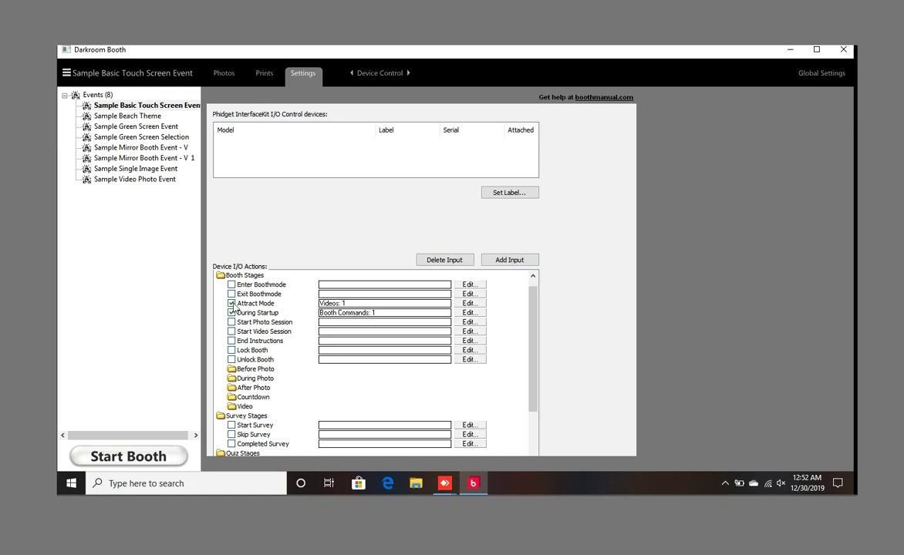
{"action": "left_click", "coordinate": [469, 305]}
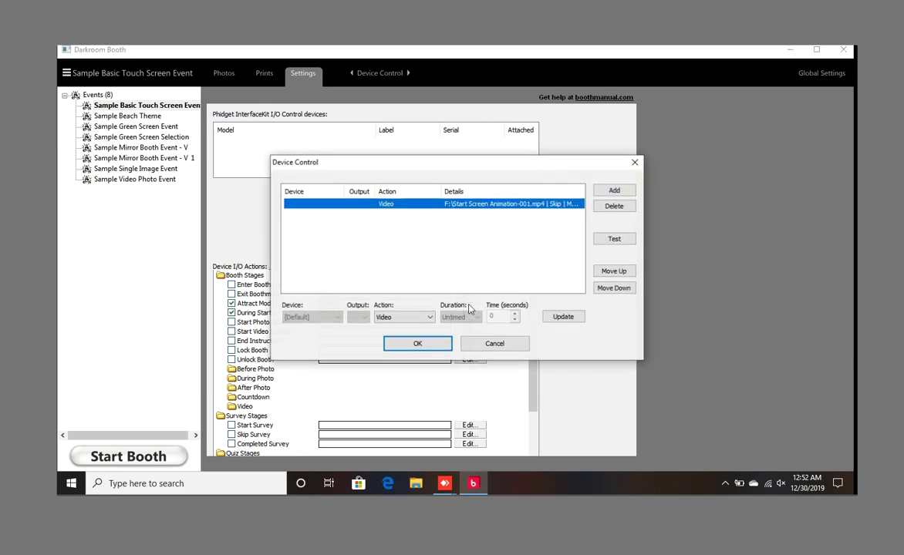
{"action": "left_click", "coordinate": [613, 206]}
{"action": "left_click", "coordinate": [429, 347]}
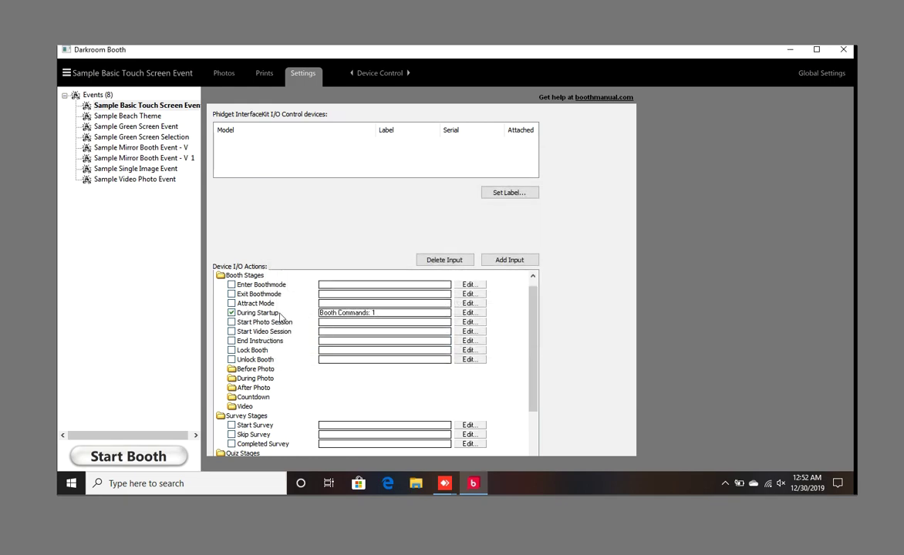
{"action": "left_click", "coordinate": [470, 312]}
{"action": "left_click", "coordinate": [614, 207]}
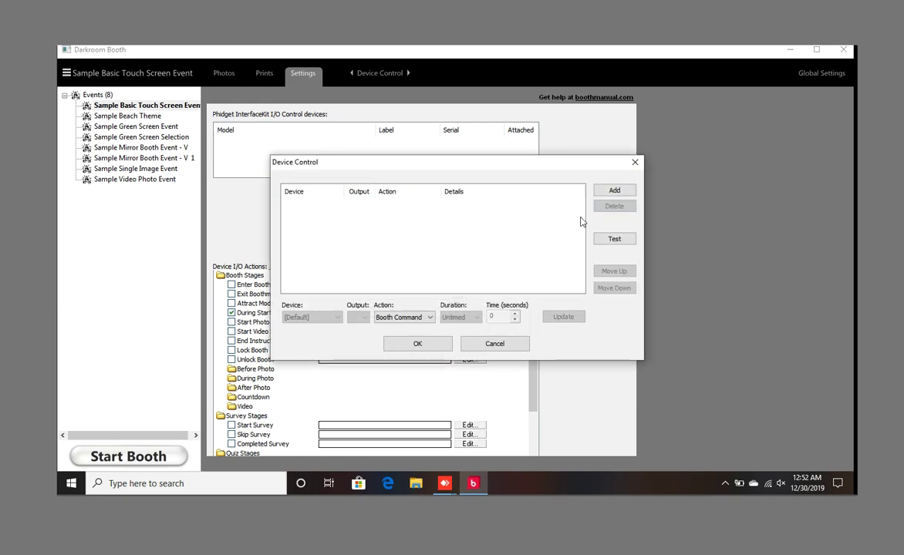
{"action": "left_click", "coordinate": [428, 347]}
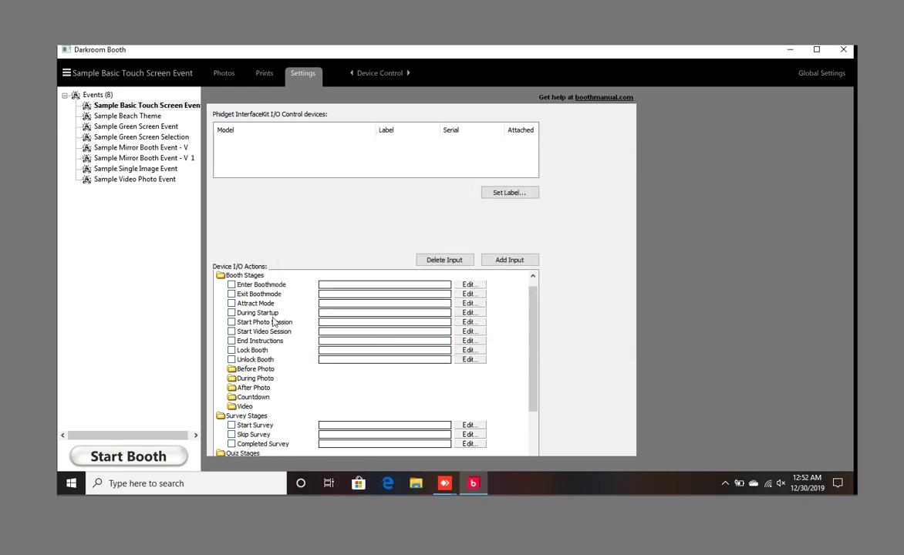
- Add an Attract Mode video action playing F:\Start Screen Animation-001.mp4 looped, letterboxed and fullscreen
{"action": "left_click", "coordinate": [232, 304]}
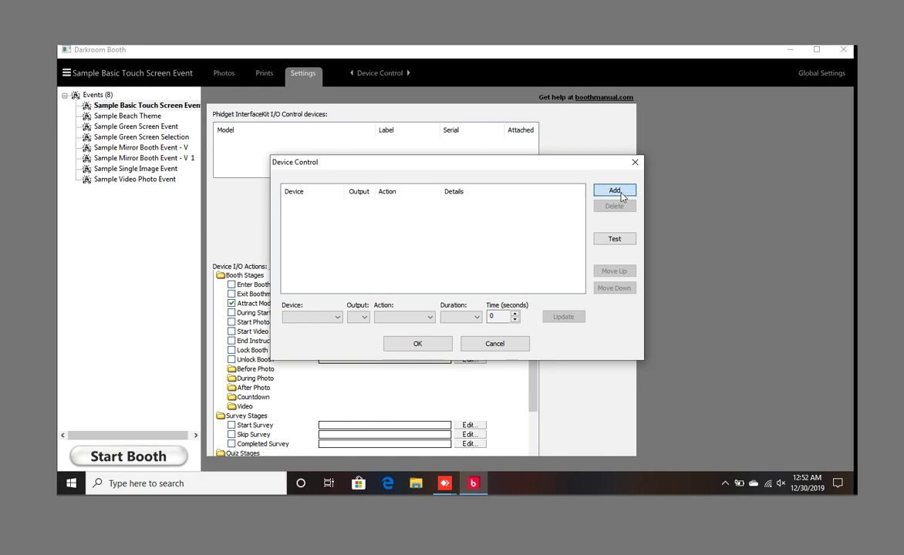
{"action": "left_click", "coordinate": [621, 193]}
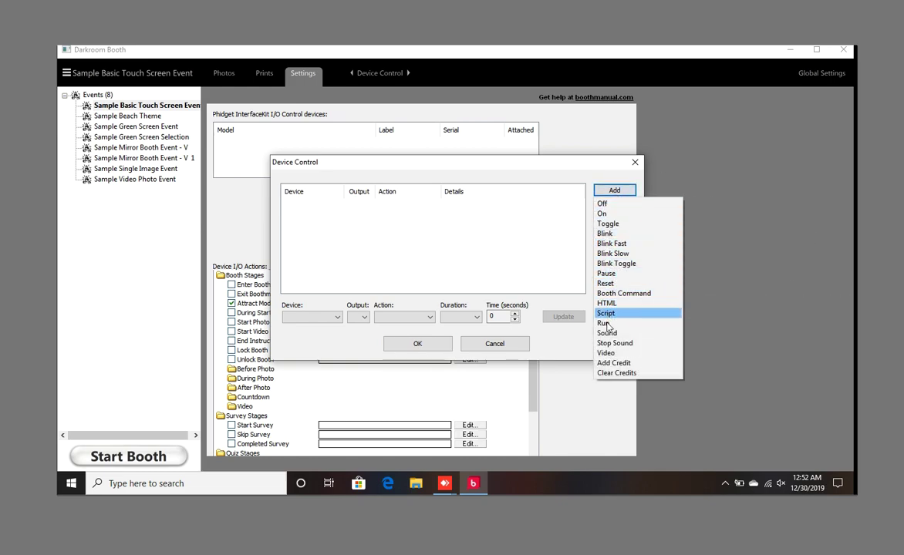
{"action": "left_click", "coordinate": [606, 353]}
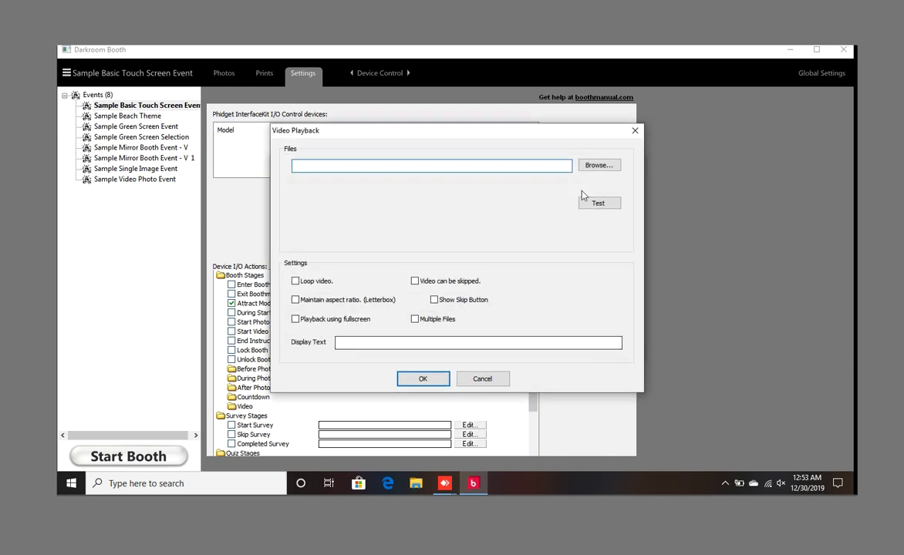
{"action": "left_click", "coordinate": [598, 166]}
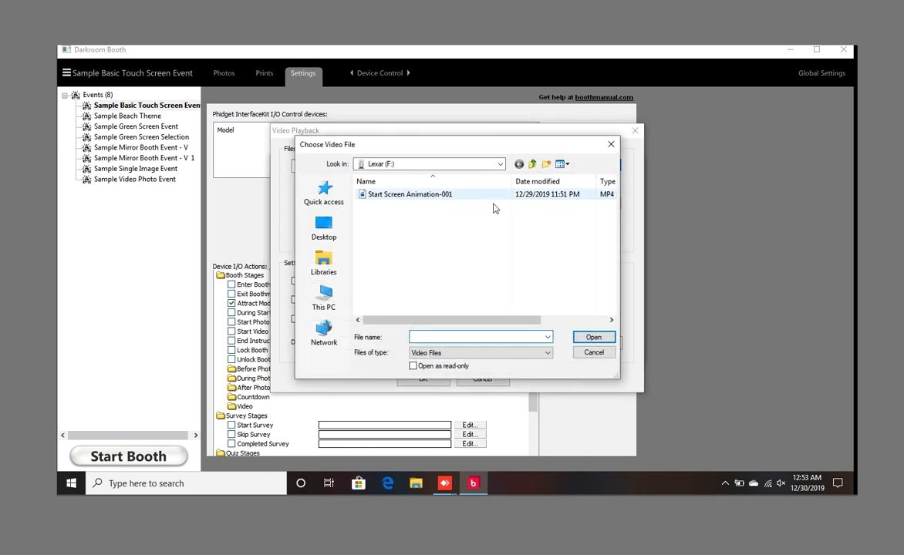
{"action": "left_click", "coordinate": [417, 197]}
{"action": "left_click", "coordinate": [592, 338]}
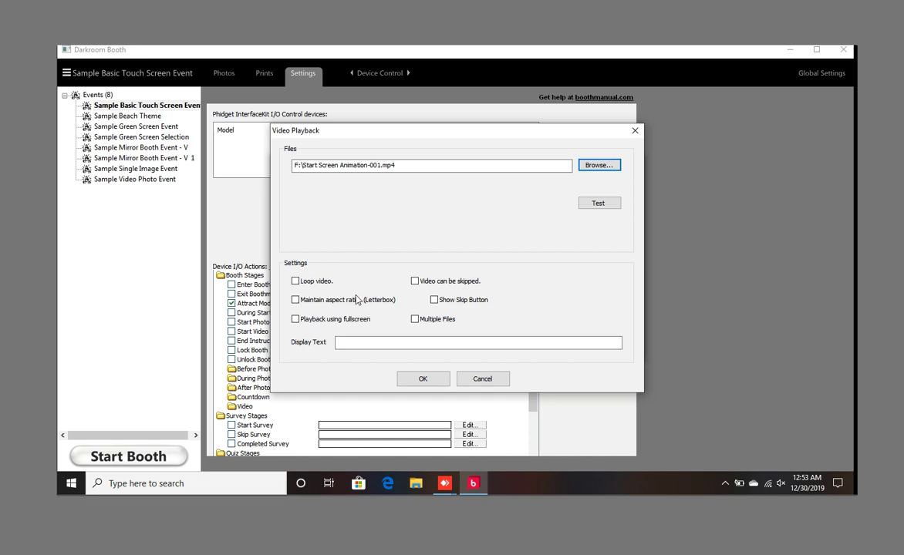
{"action": "left_click", "coordinate": [295, 280]}
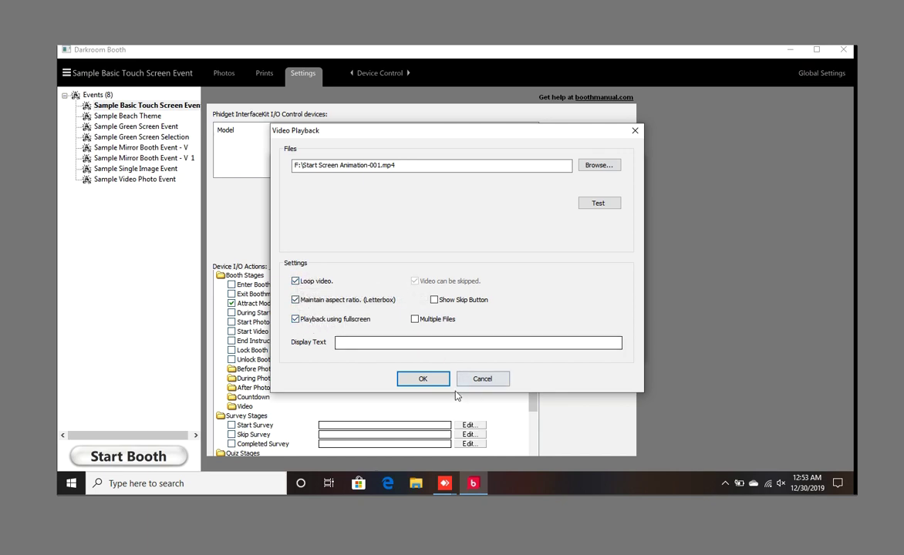
{"action": "left_click", "coordinate": [424, 379]}
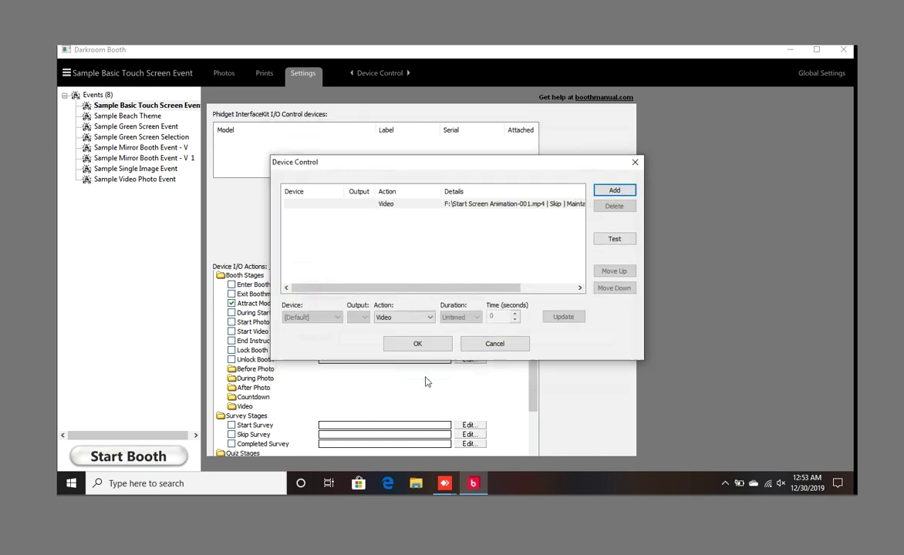
{"action": "left_click", "coordinate": [423, 348]}
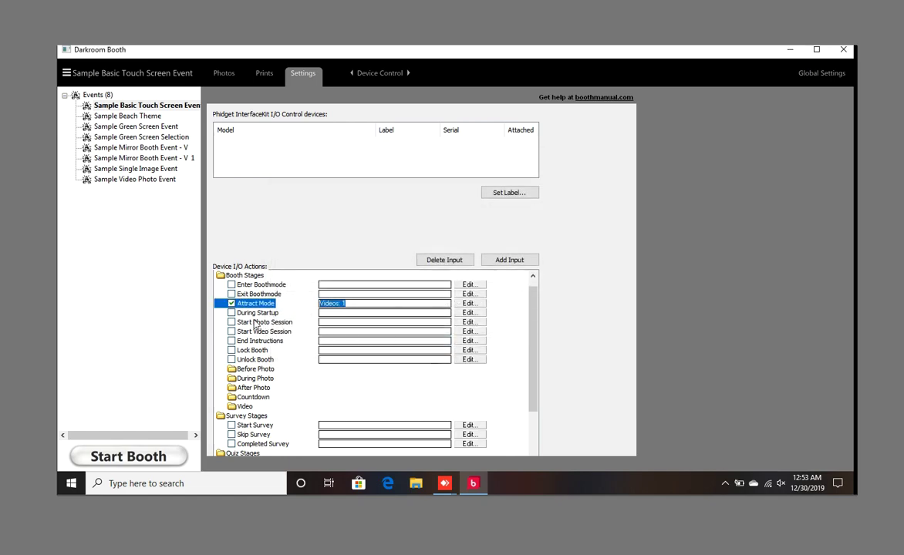
- Enable During Startup and add a Start Session booth command to it
{"action": "left_click", "coordinate": [231, 312]}
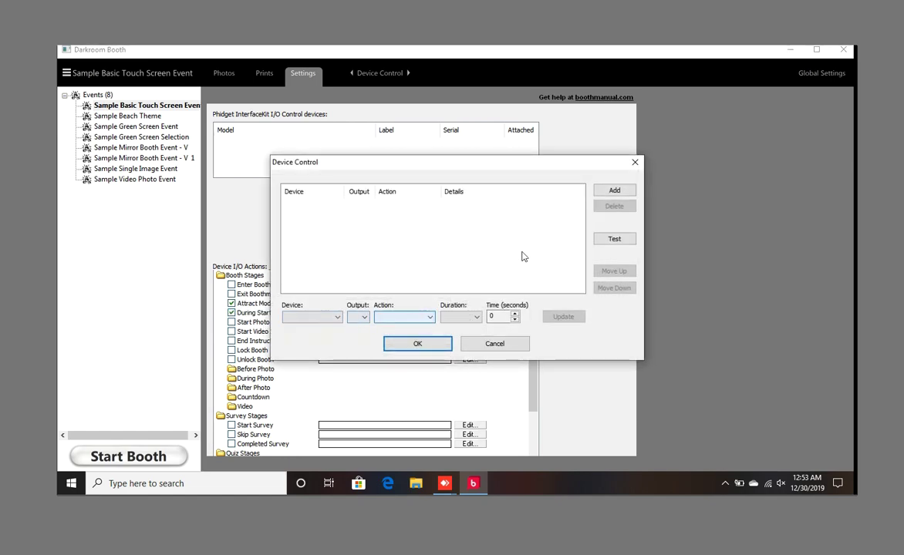
{"action": "left_click", "coordinate": [614, 190]}
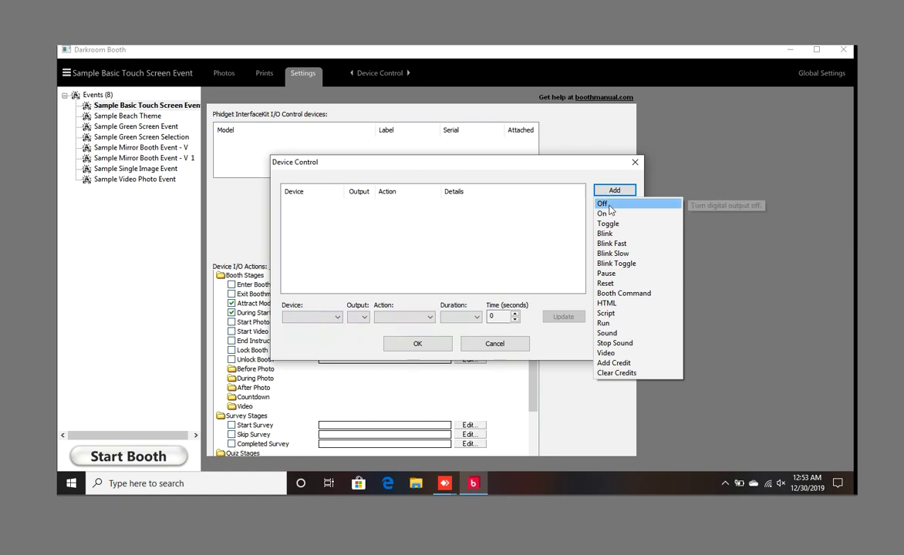
{"action": "left_click", "coordinate": [618, 294]}
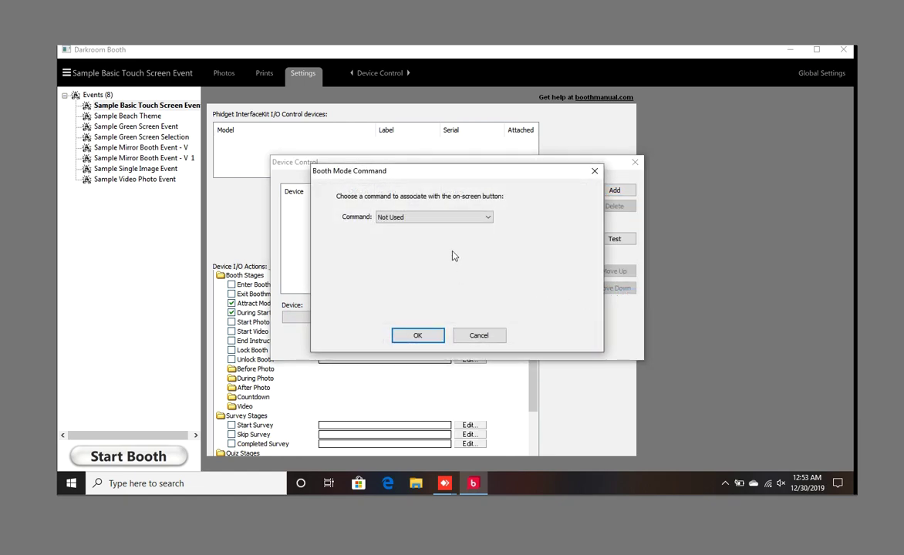
{"action": "left_click", "coordinate": [455, 219]}
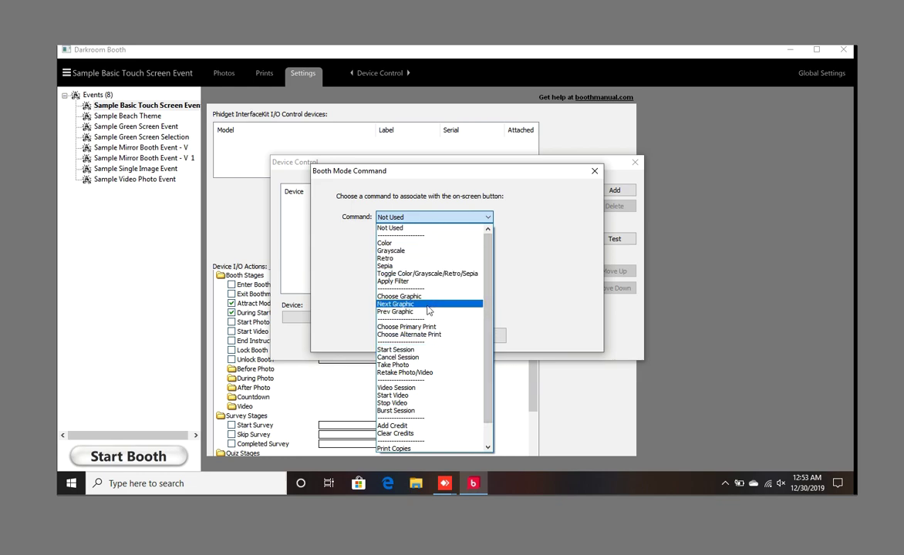
{"action": "left_click", "coordinate": [416, 353]}
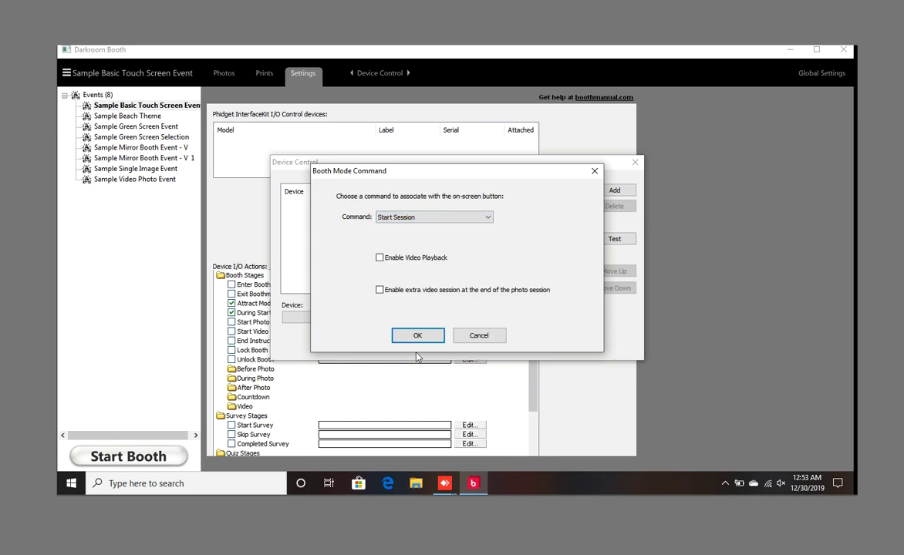
{"action": "left_click", "coordinate": [426, 334]}
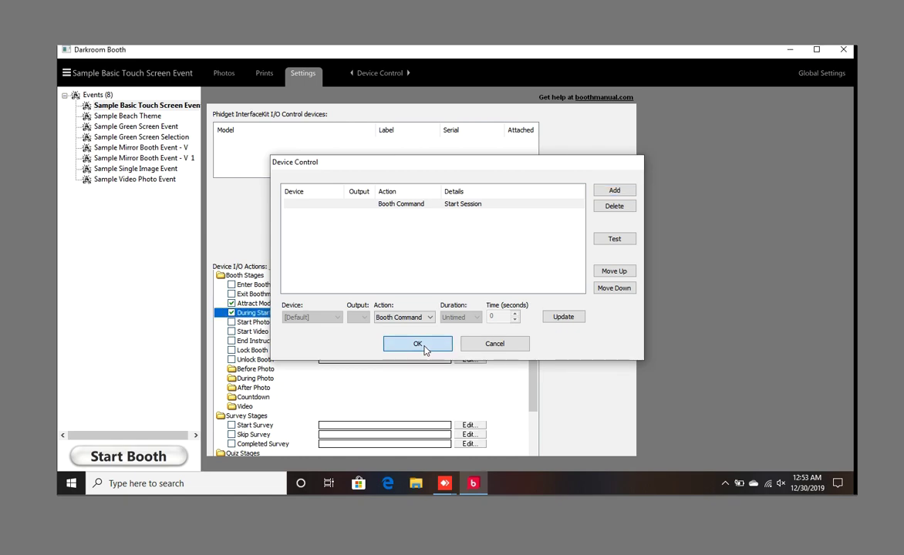
{"action": "left_click", "coordinate": [426, 341]}
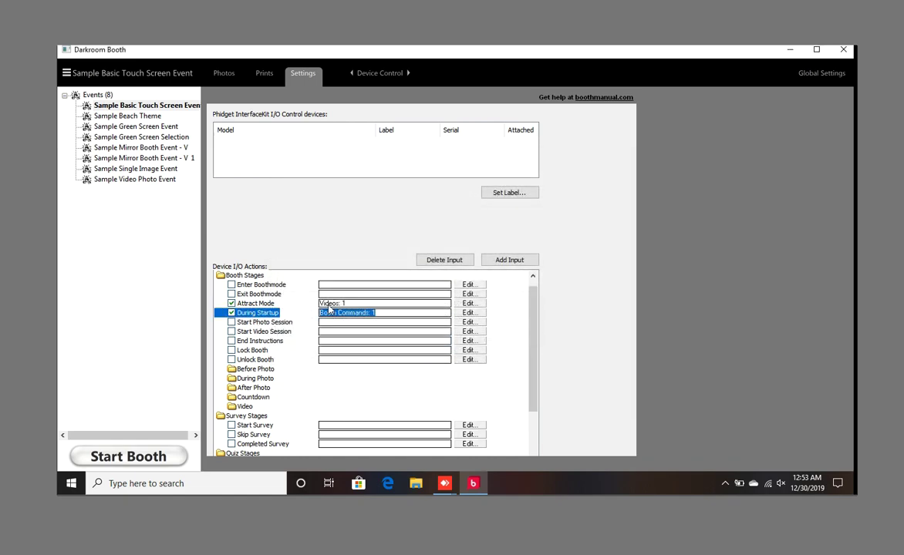
- Switch from Device Control to the Screens settings page
{"action": "left_click", "coordinate": [381, 75]}
{"action": "left_click", "coordinate": [400, 114]}
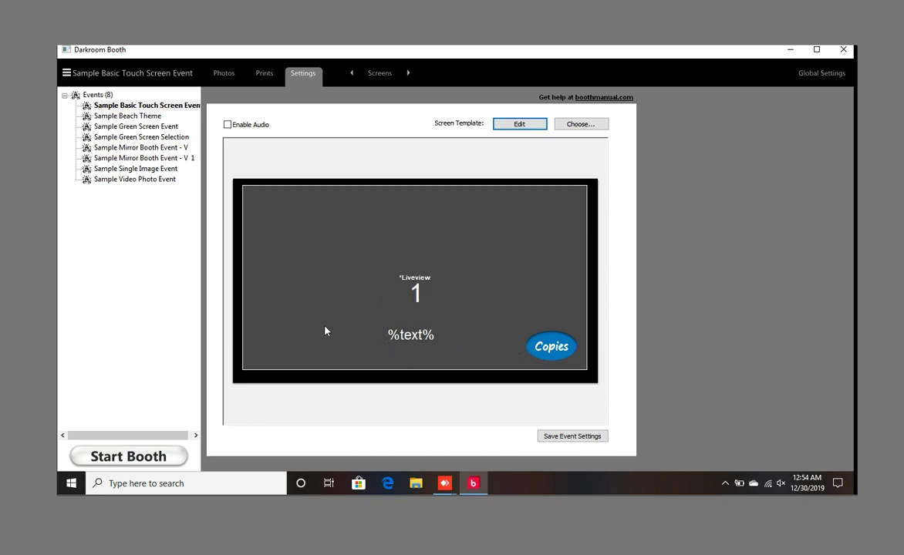
- Test booth mode past the no-printers warning and Touch to Start screen, then exit with Esc
{"action": "left_click", "coordinate": [135, 461]}
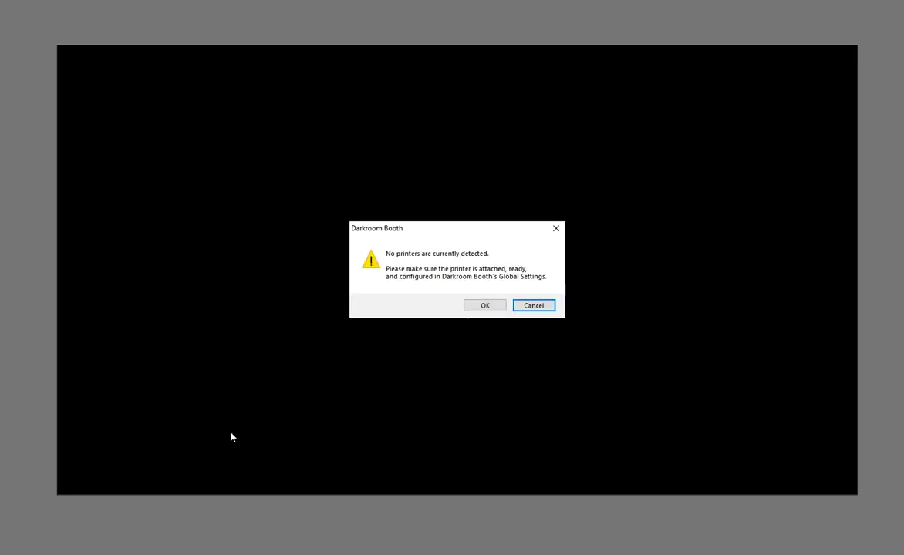
{"action": "left_click", "coordinate": [481, 307]}
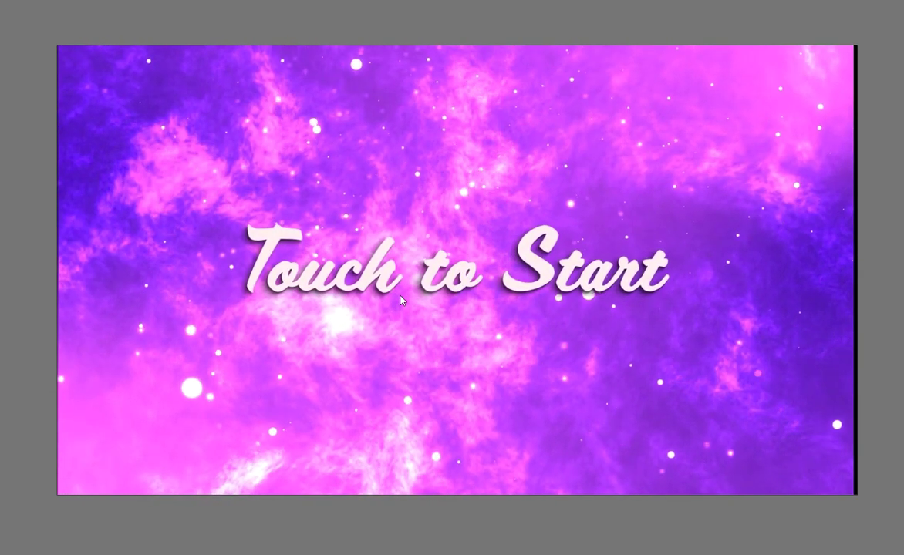
{"action": "left_click", "coordinate": [401, 299]}
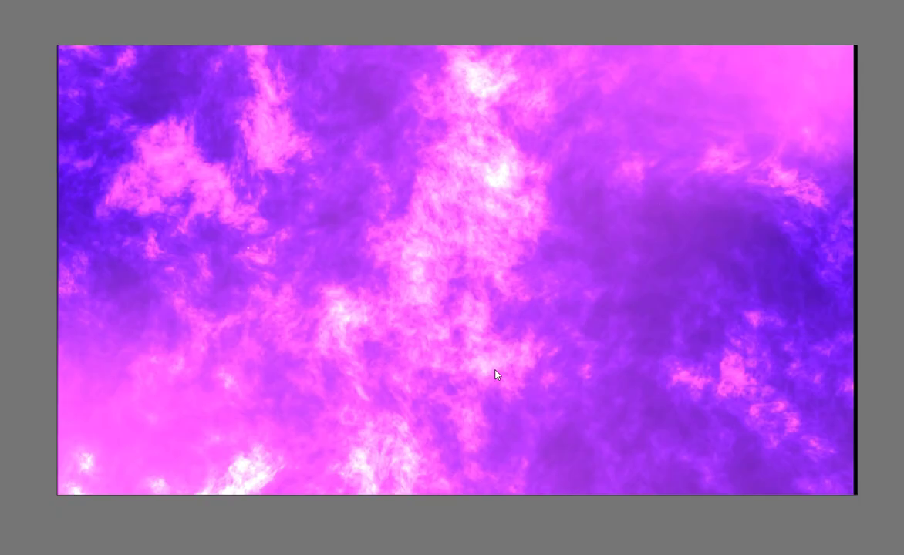
{"action": "key", "text": "Escape"}
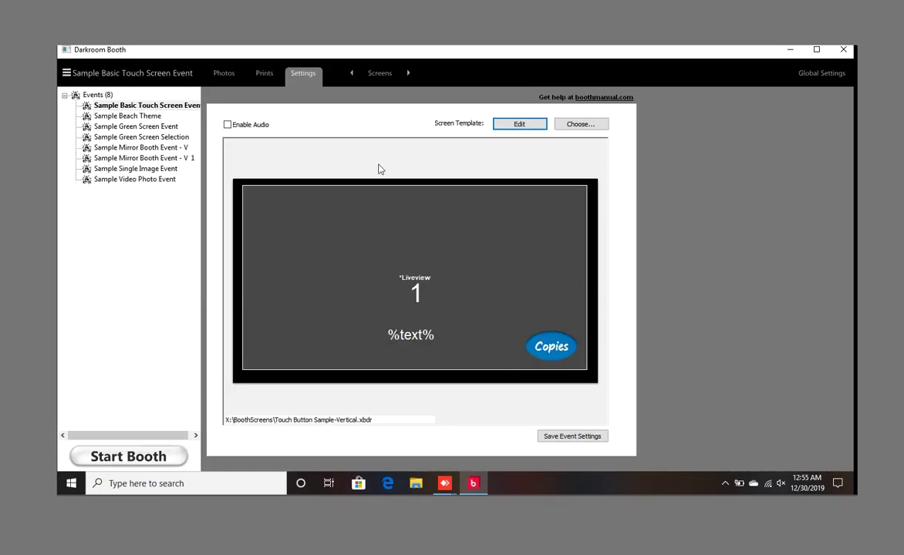
- In the Text settings, leave the Review Photo prompt unchecked
{"action": "left_click", "coordinate": [383, 77]}
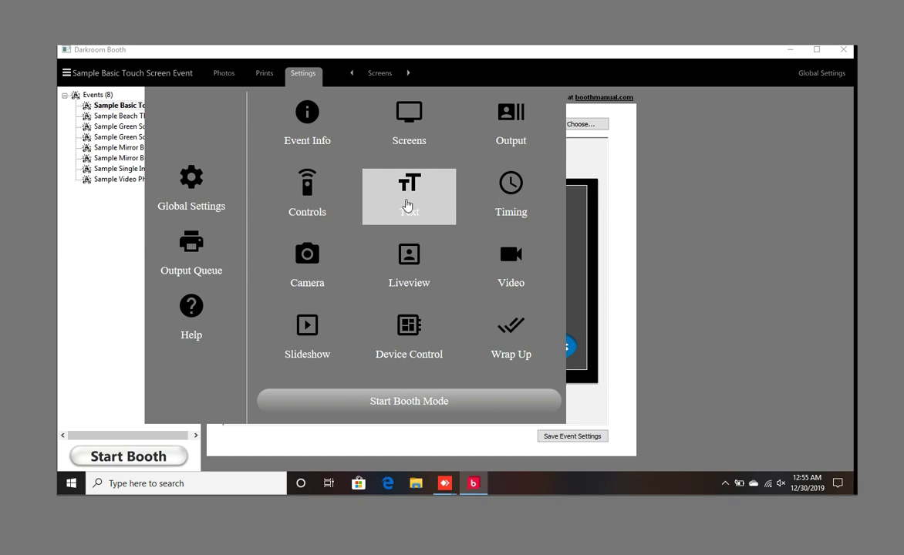
{"action": "left_click", "coordinate": [407, 205]}
{"action": "scroll", "coordinate": [637, 238], "scroll_direction": "down", "scroll_amount": 1}
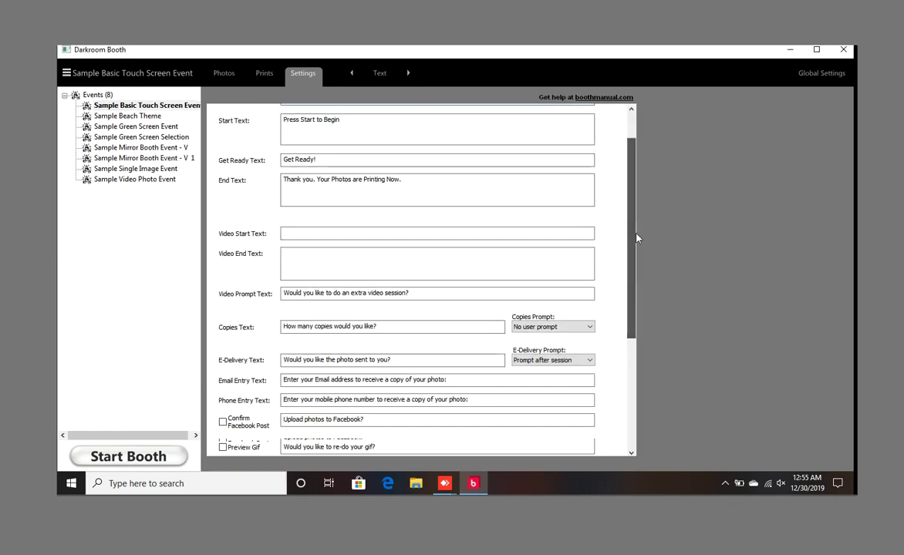
{"action": "scroll", "coordinate": [637, 238], "scroll_direction": "down", "scroll_amount": 5}
{"action": "left_click", "coordinate": [223, 346]}
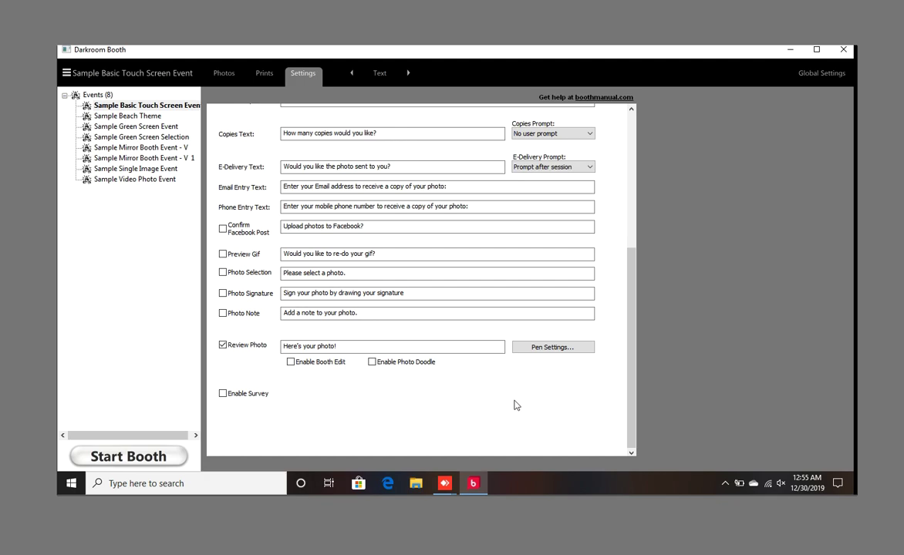
{"action": "left_click", "coordinate": [223, 345]}
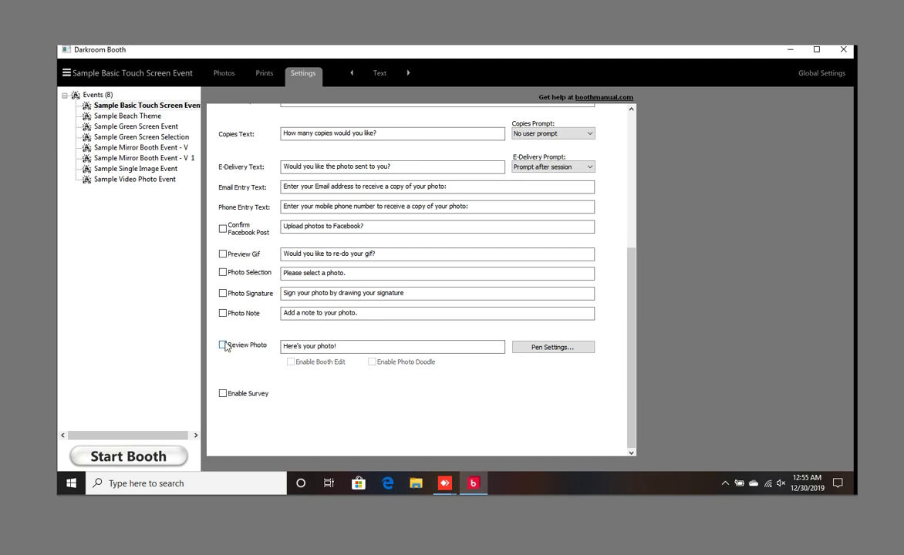
{"action": "left_click", "coordinate": [379, 74]}
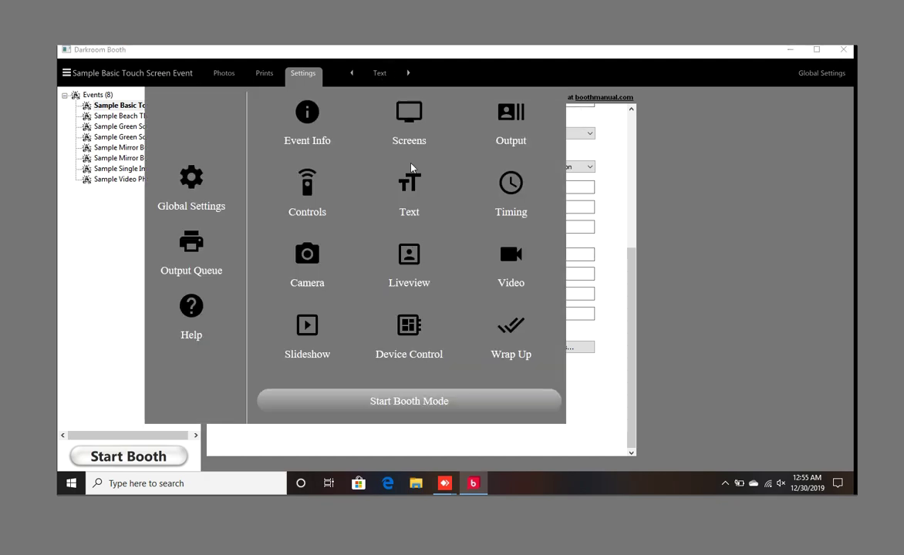
- Return to the Screens template page from the settings menu
{"action": "left_click", "coordinate": [416, 131]}
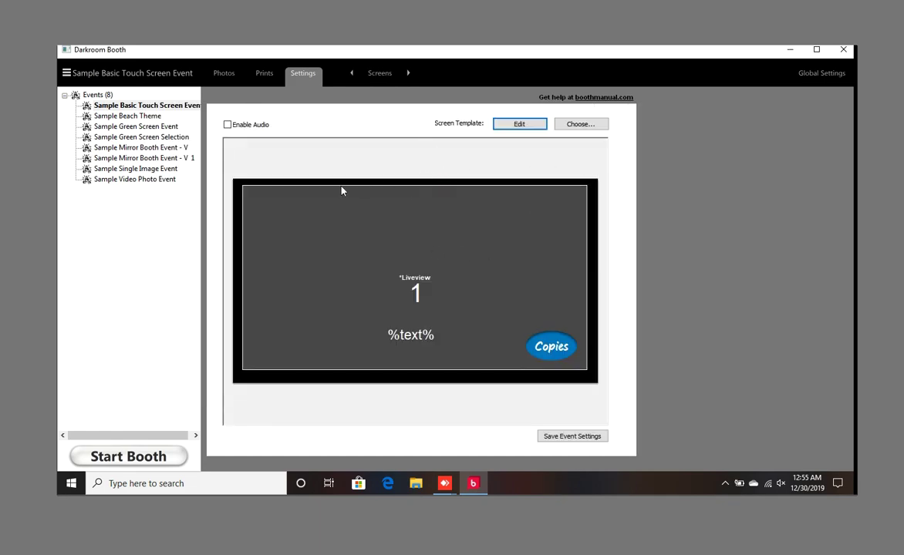